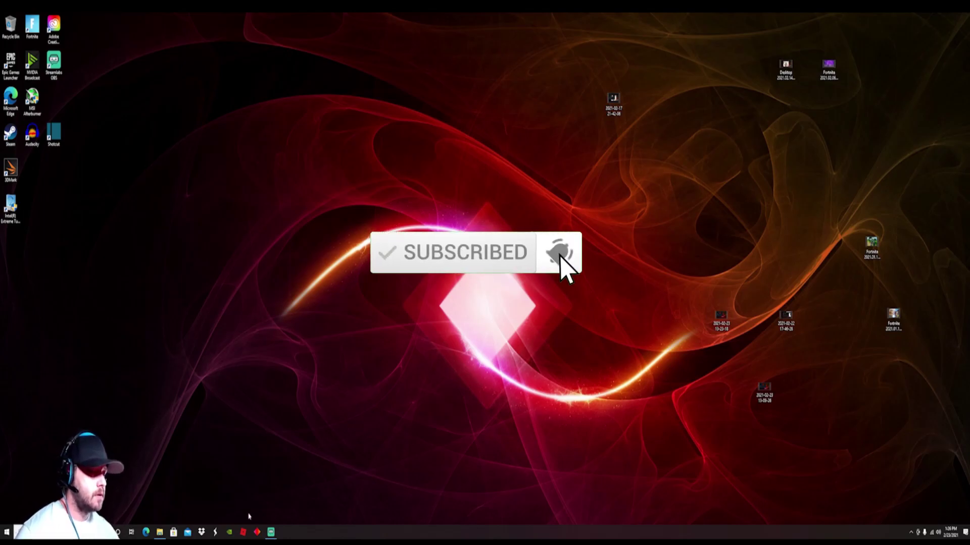
- View OMEN DESKTOP's memory overclocking modes (Default 2933 MT/s, Turbo 3200 MT/s) in OMEN Gaming Hub, then close it
click(257, 532)
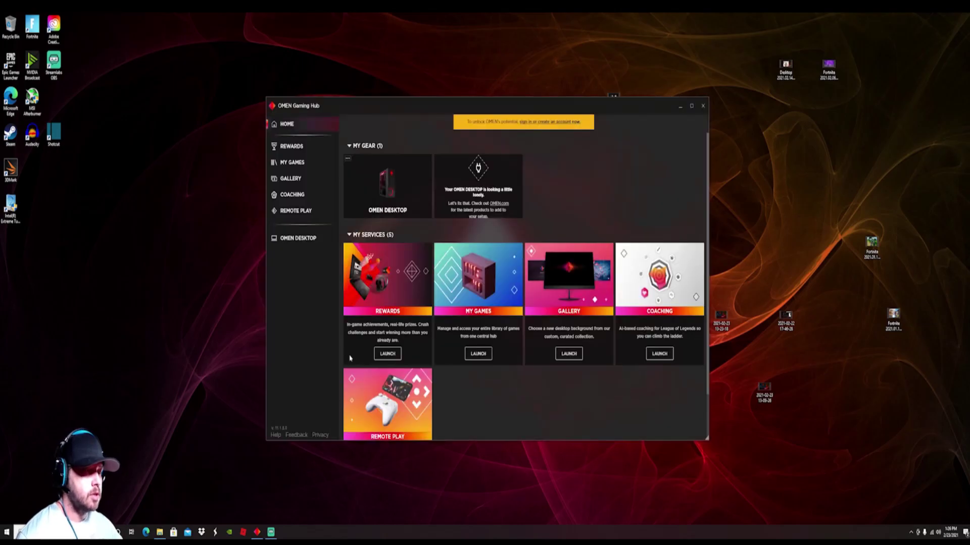
click(301, 252)
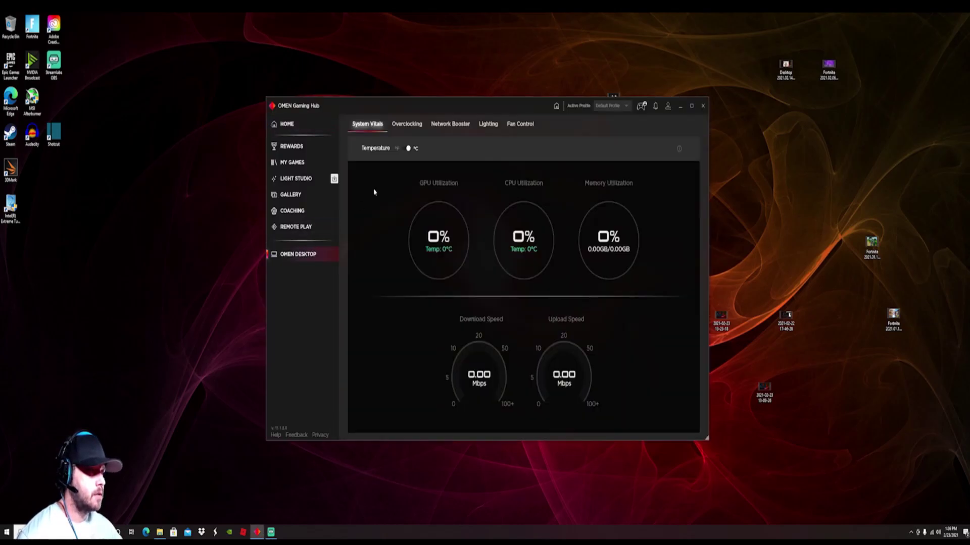
click(417, 125)
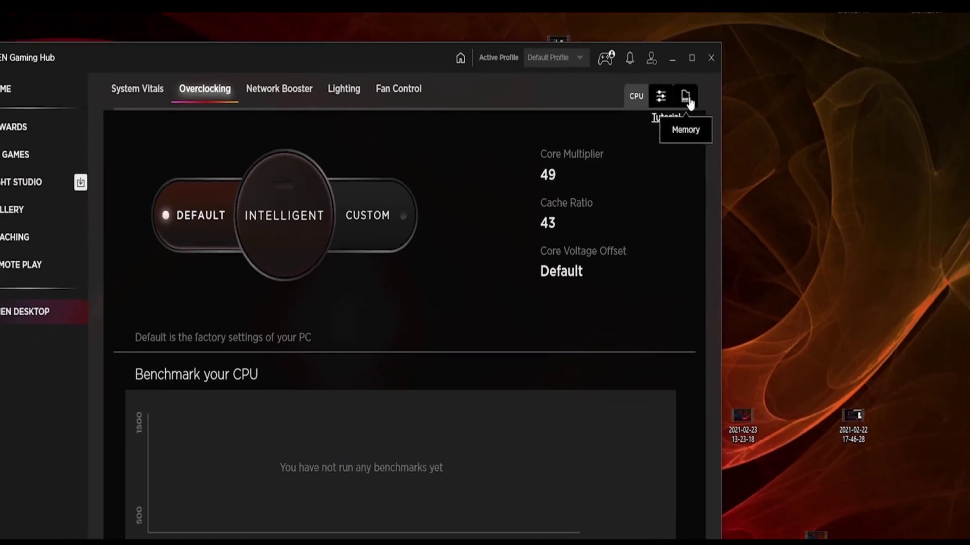
click(686, 85)
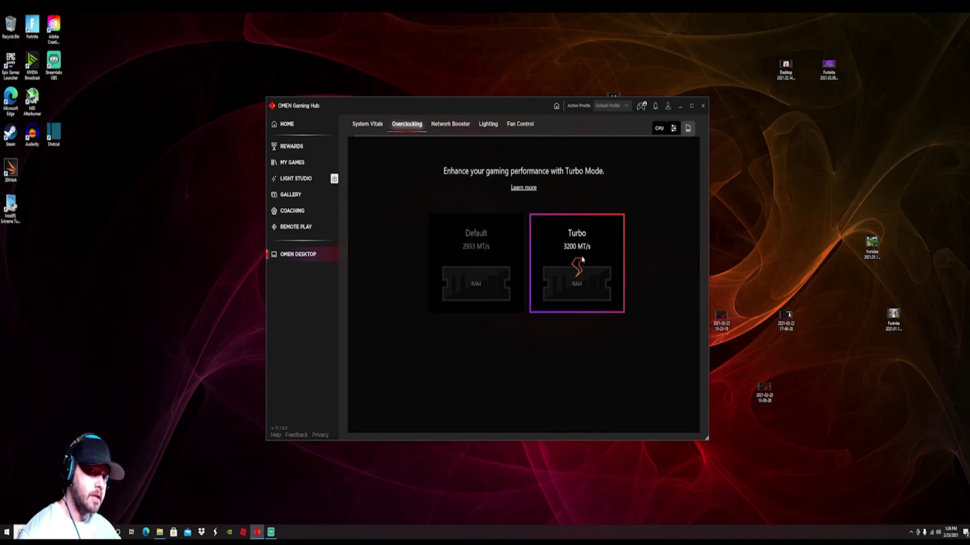
click(702, 107)
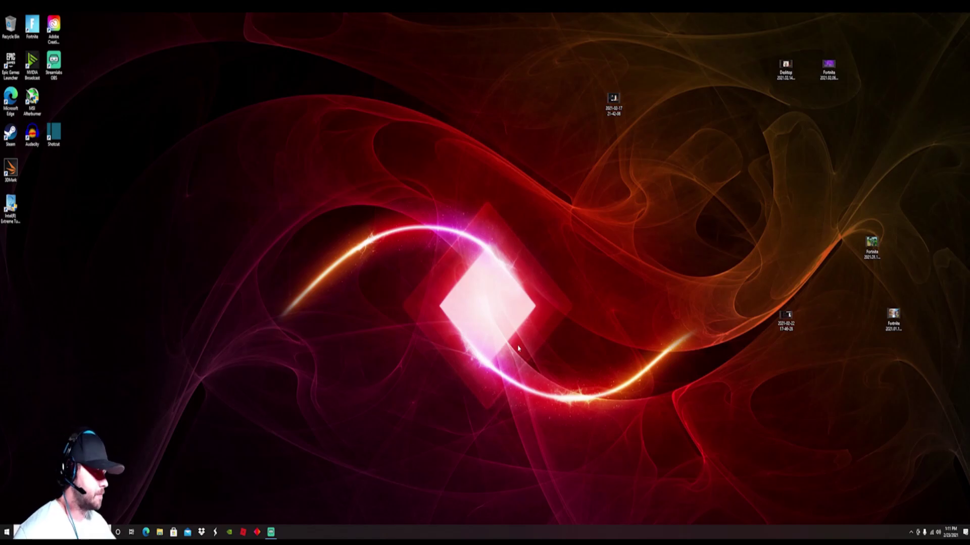
- Bring up the Windows search panel listing Registry Editor, Command Prompt and other recent items
click(20, 532)
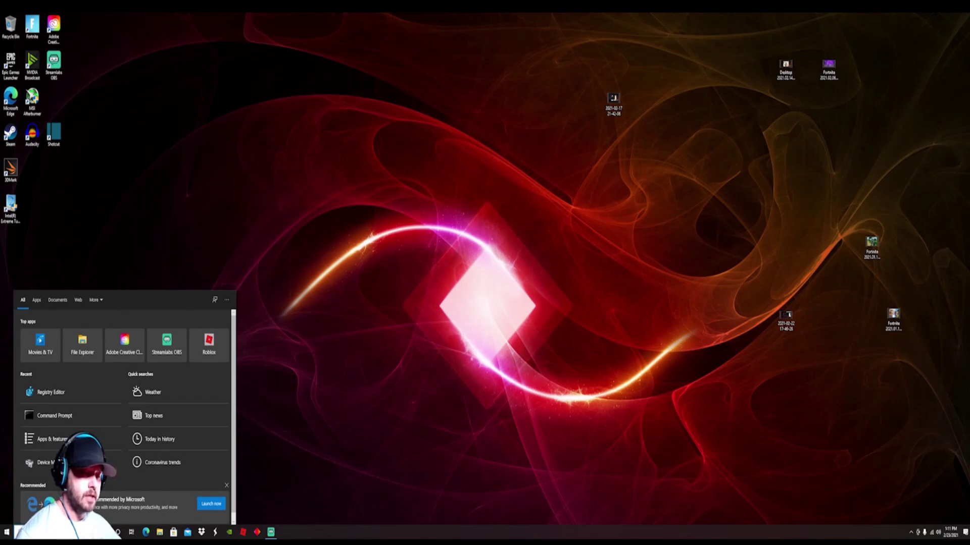
- Open Device Manager and expand Software components to reveal the Intel(R) XTU Component Device entries
click(44, 462)
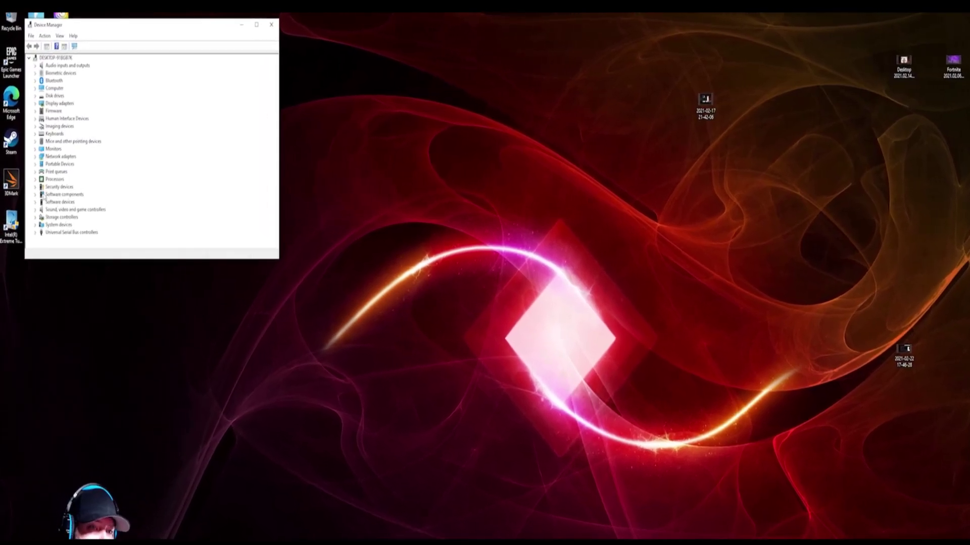
click(33, 190)
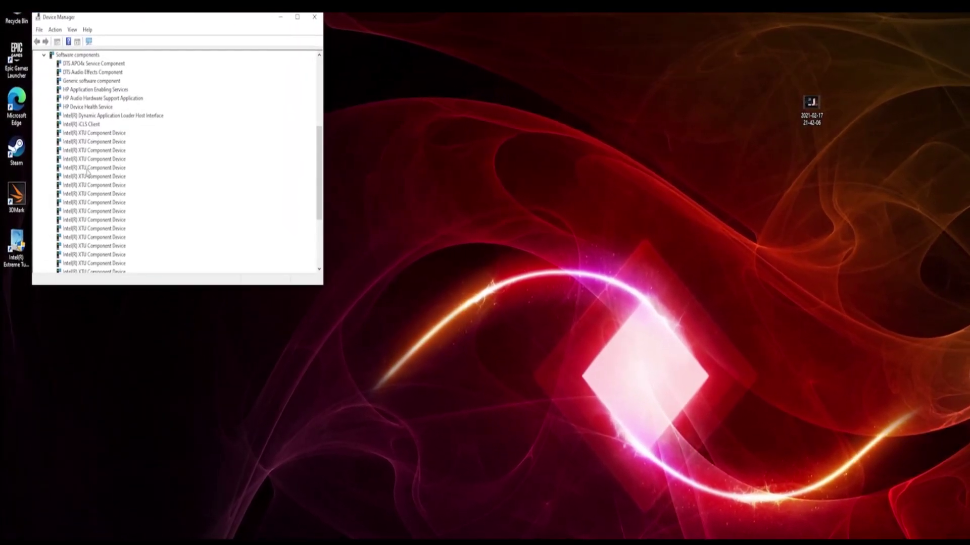
scroll(109, 131, down, 1)
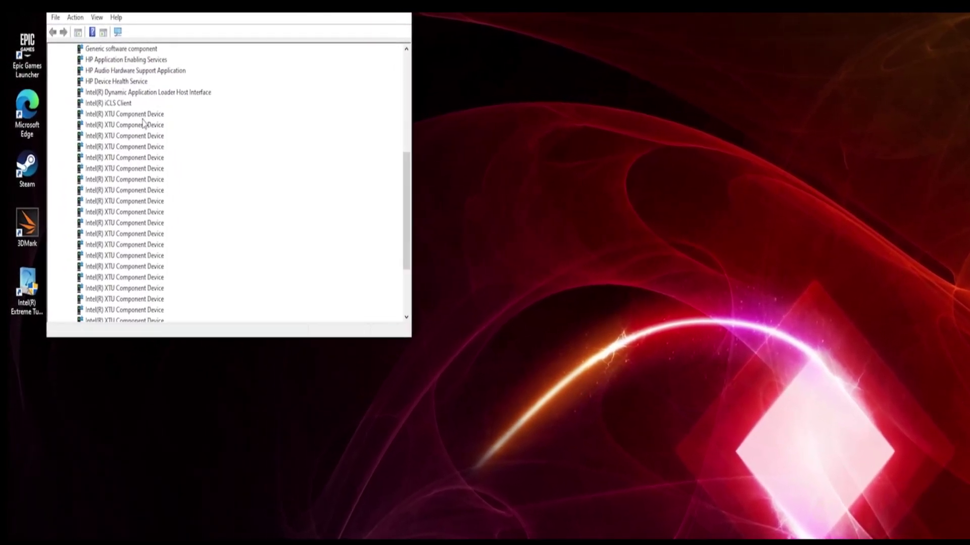
scroll(127, 161, down, 2)
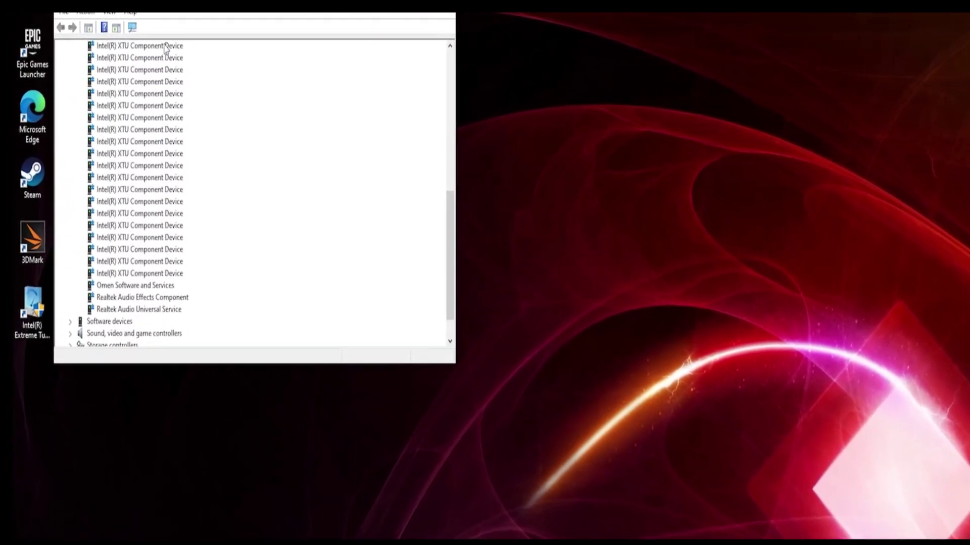
- Bring up the context menu for each Intel(R) XTU Component Device entry in turn
right_click(157, 45)
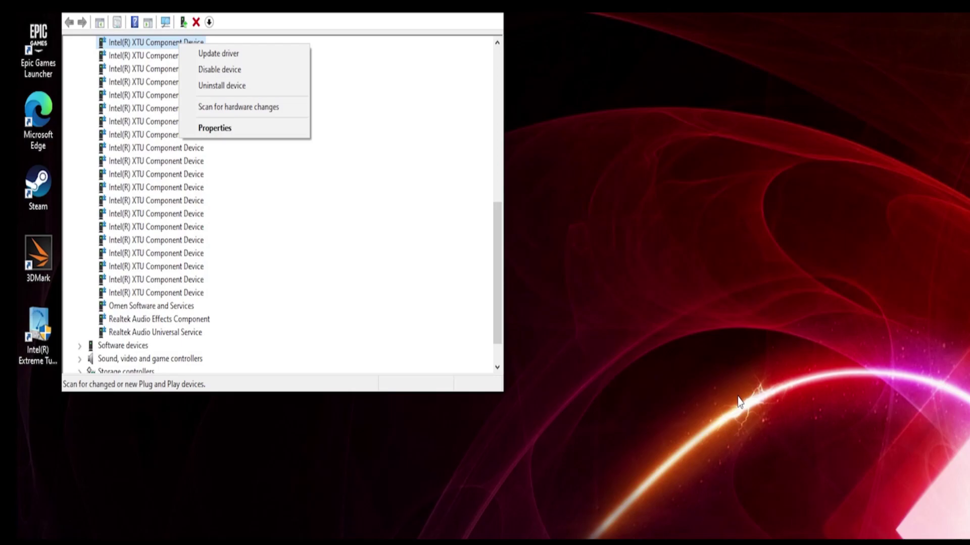
click(140, 57)
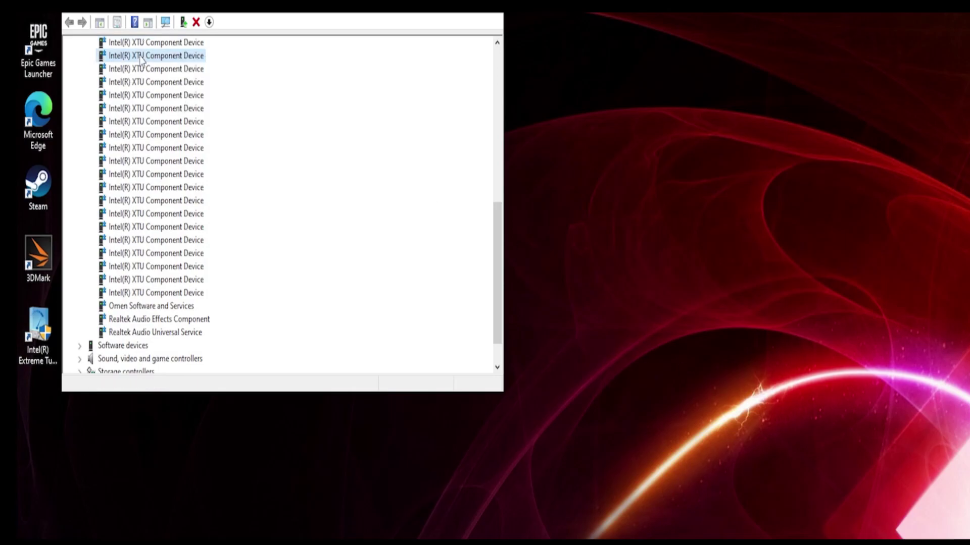
click(141, 70)
right_click(141, 82)
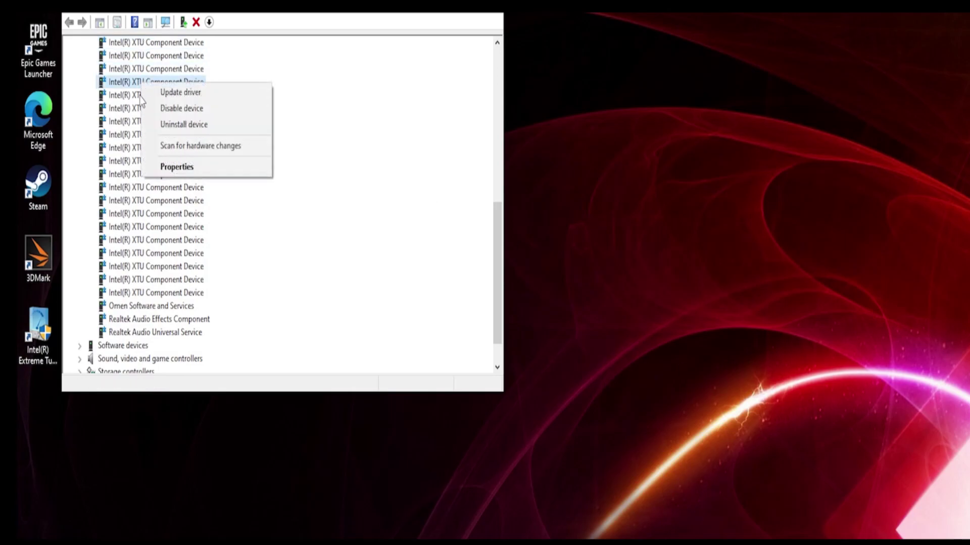
right_click(135, 95)
right_click(123, 108)
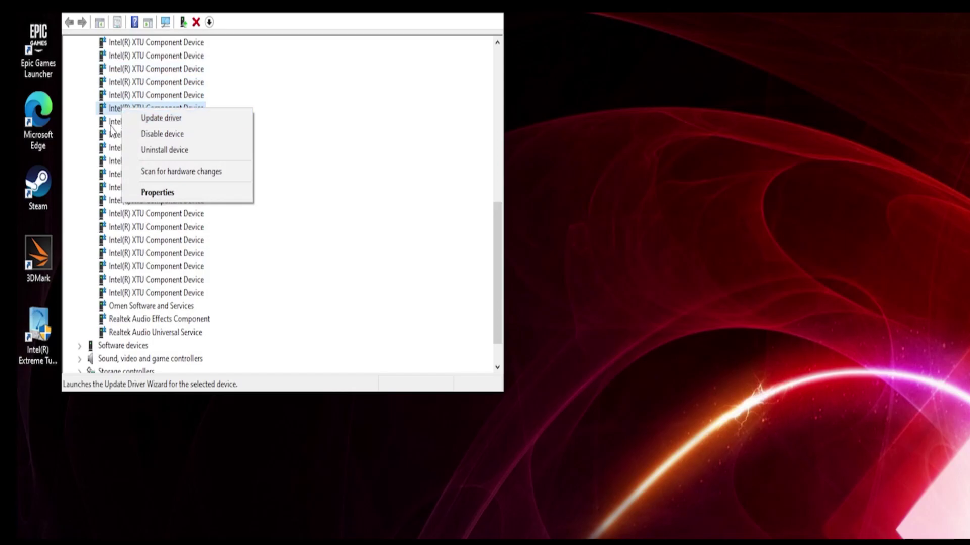
right_click(112, 124)
right_click(171, 285)
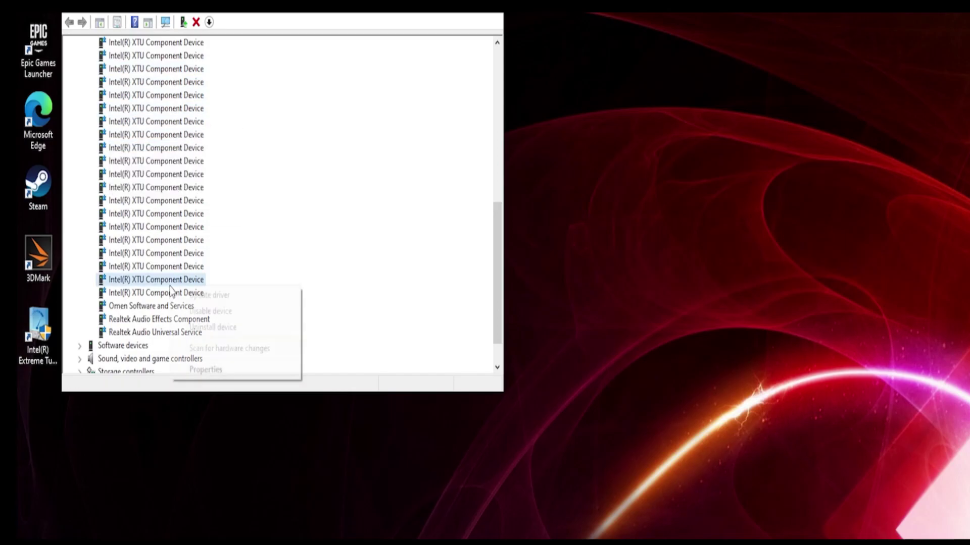
right_click(171, 216)
right_click(171, 177)
right_click(170, 151)
right_click(171, 124)
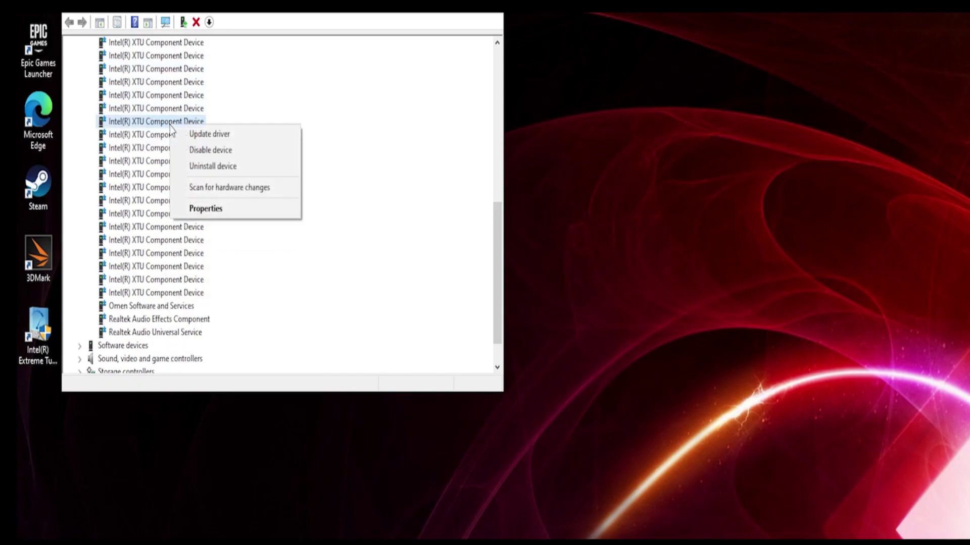
- Show the Uninstall device option for the remaining Intel(R) XTU Component Device entries
right_click(148, 72)
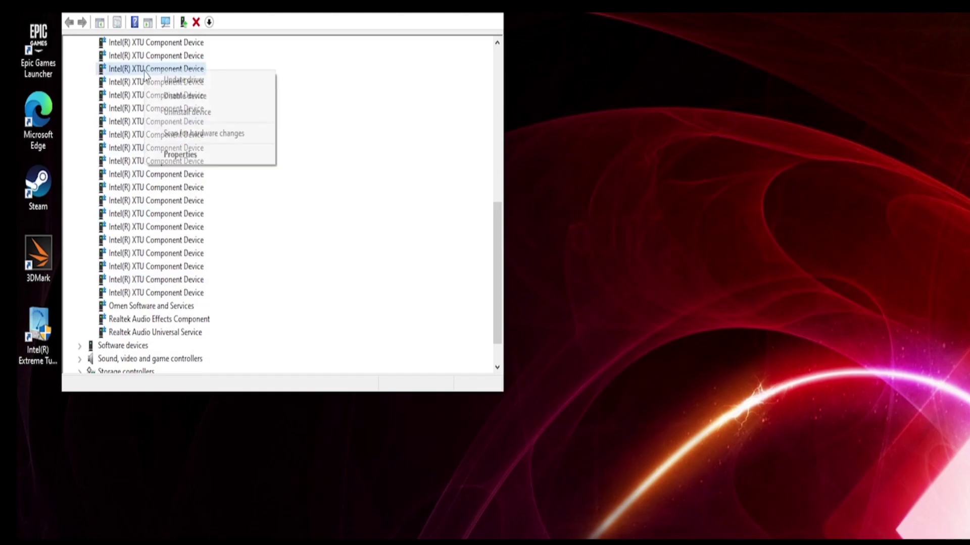
right_click(138, 86)
right_click(136, 97)
right_click(136, 111)
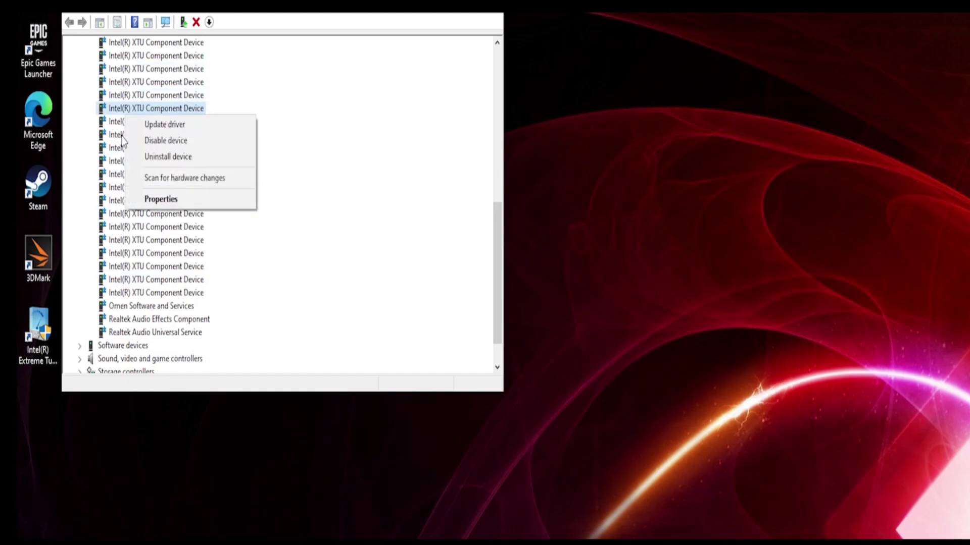
right_click(136, 137)
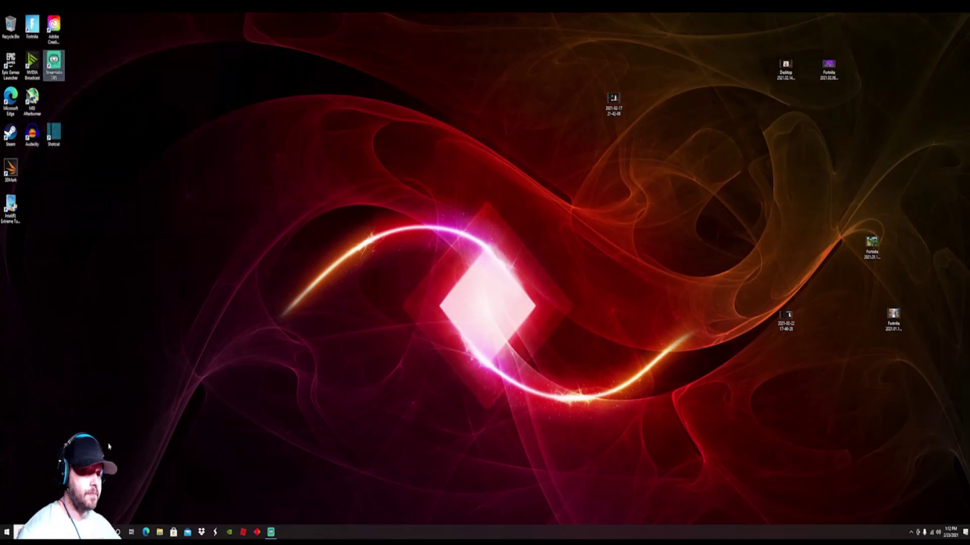
- Confirm C:\Program Files\Intel holds only Intel(R) Chipset Device Software, then close File Explorer
click(160, 532)
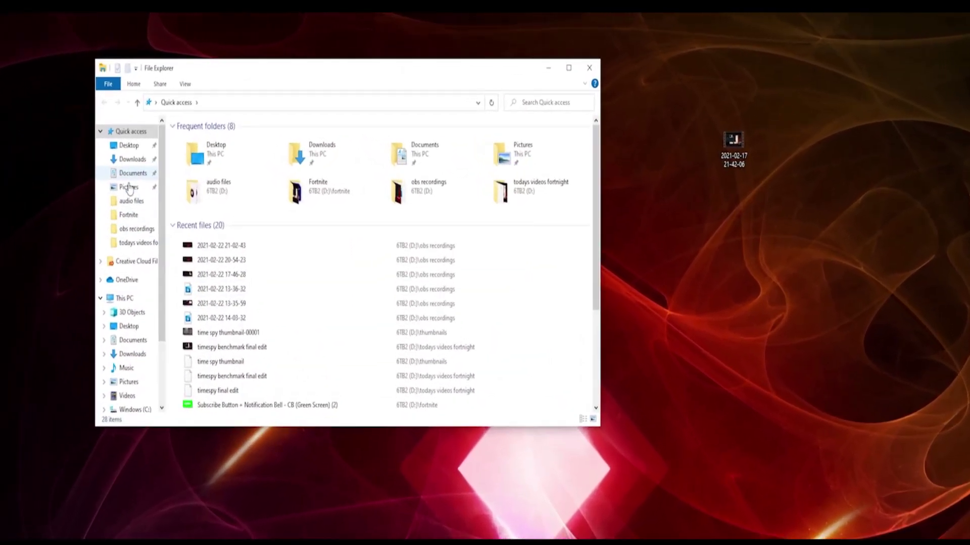
click(132, 410)
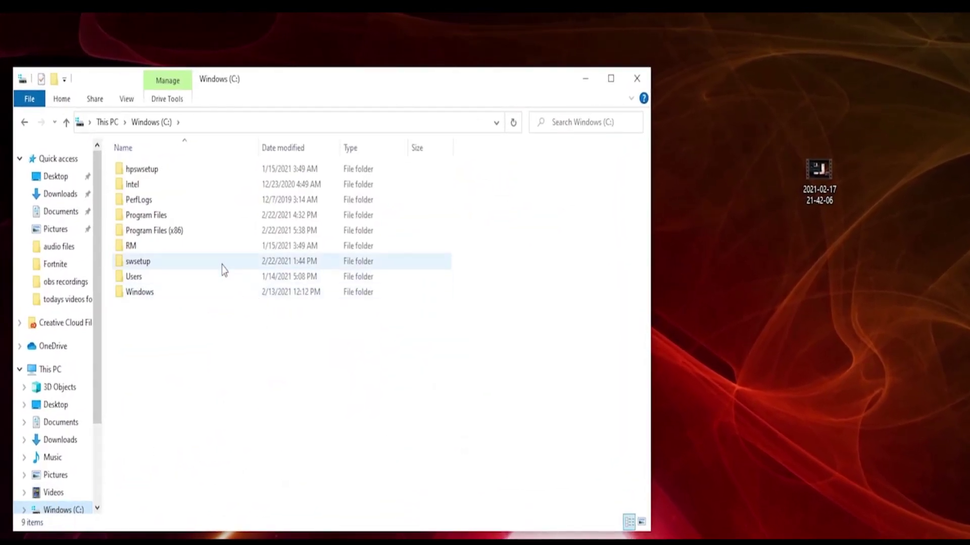
double_click(178, 218)
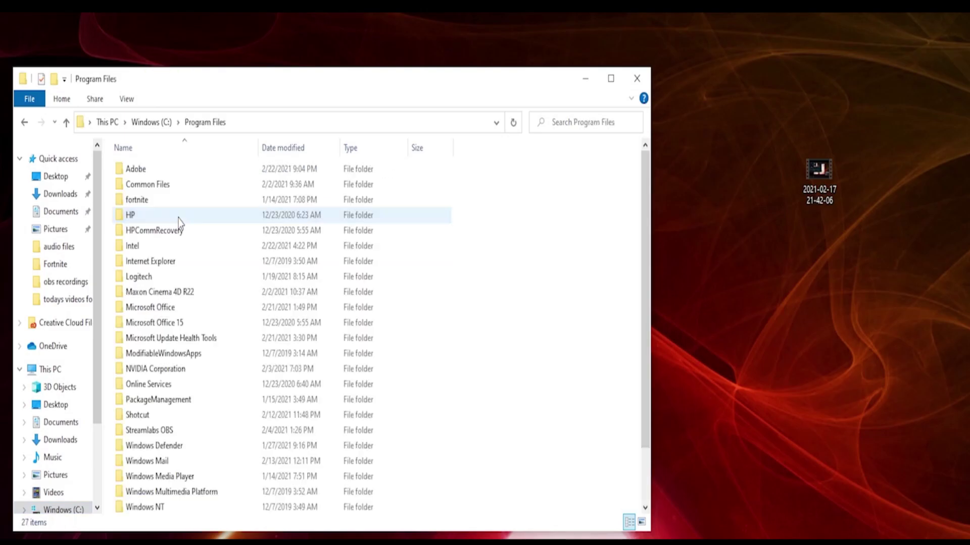
double_click(161, 247)
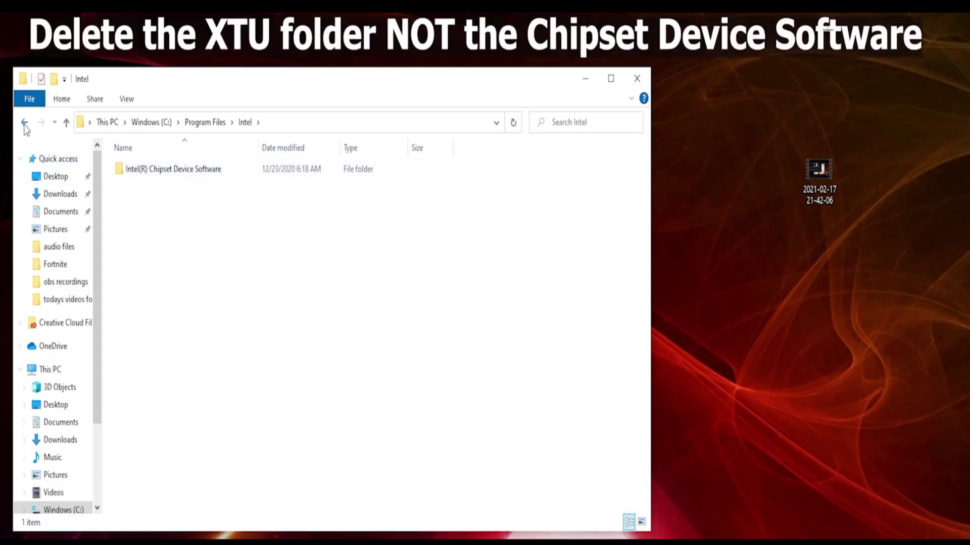
click(638, 78)
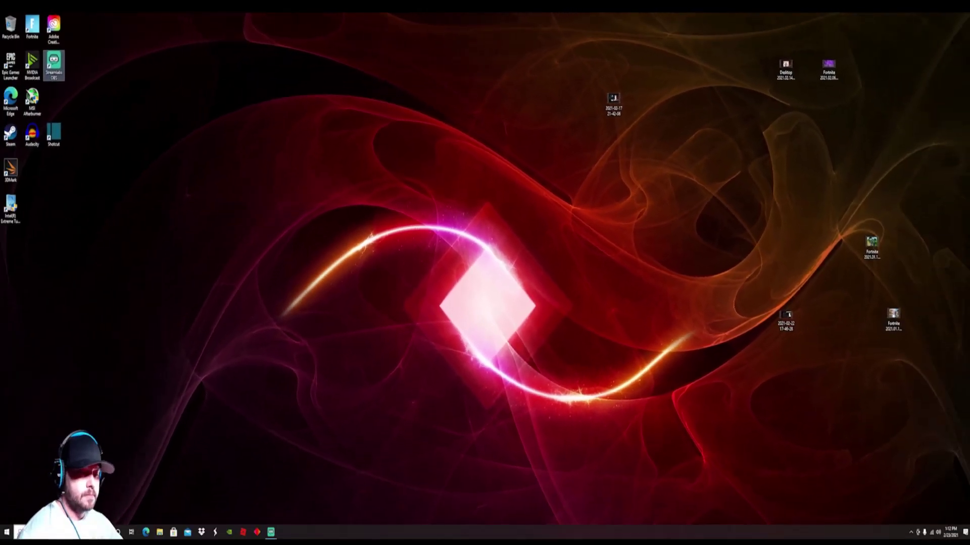
- Search Windows for 'red' to find Registry Editor
click(20, 532)
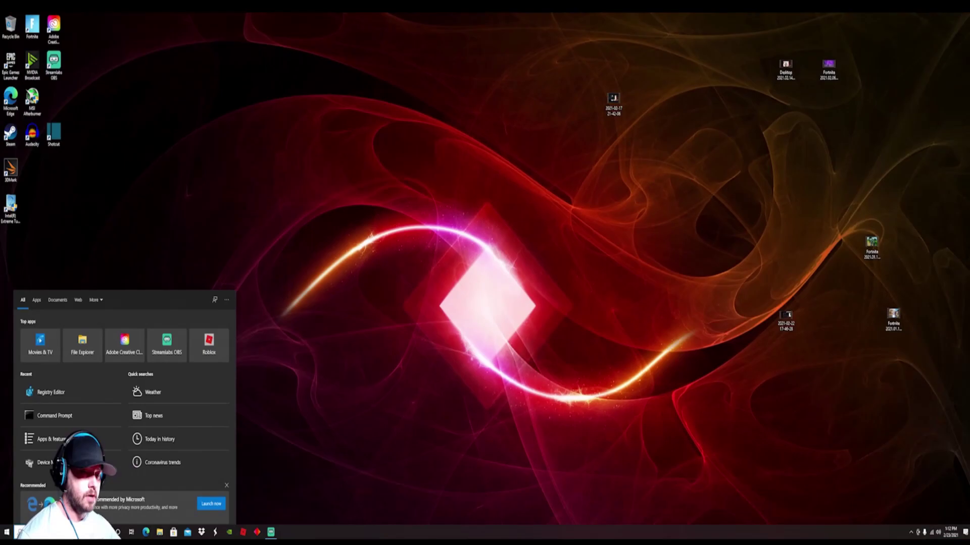
text(red)
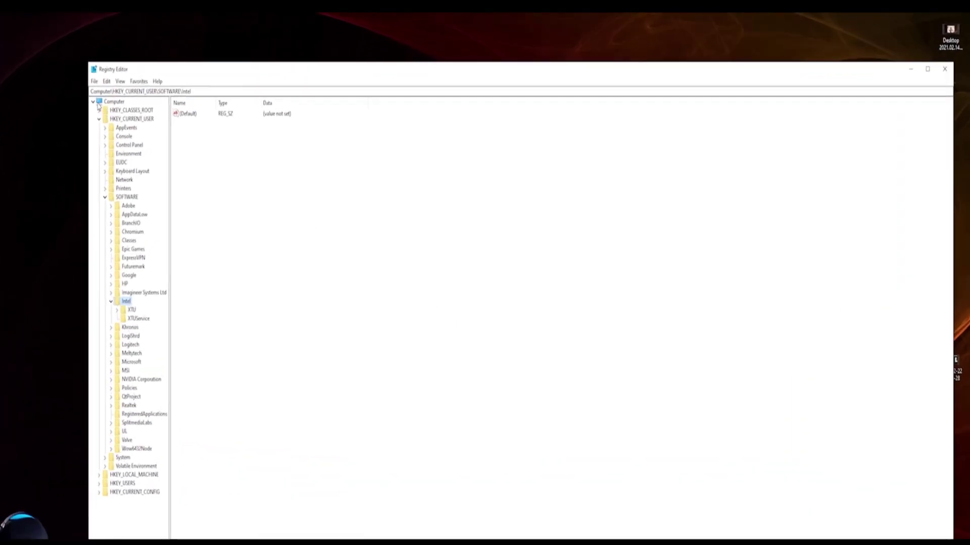
- Re-expand Computer > HKEY_CURRENT_USER > SOFTWARE > Intel to reveal the XTU and XTUService keys
click(93, 102)
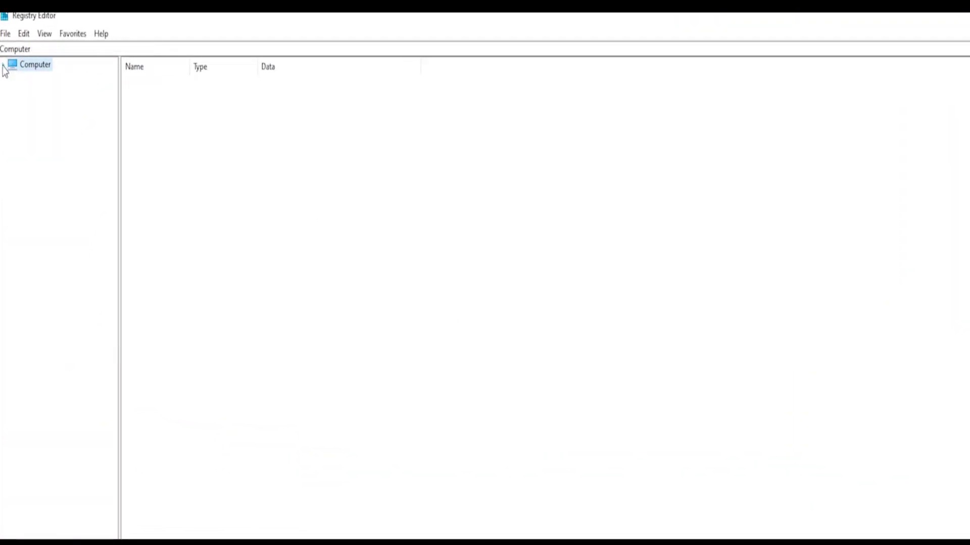
click(3, 66)
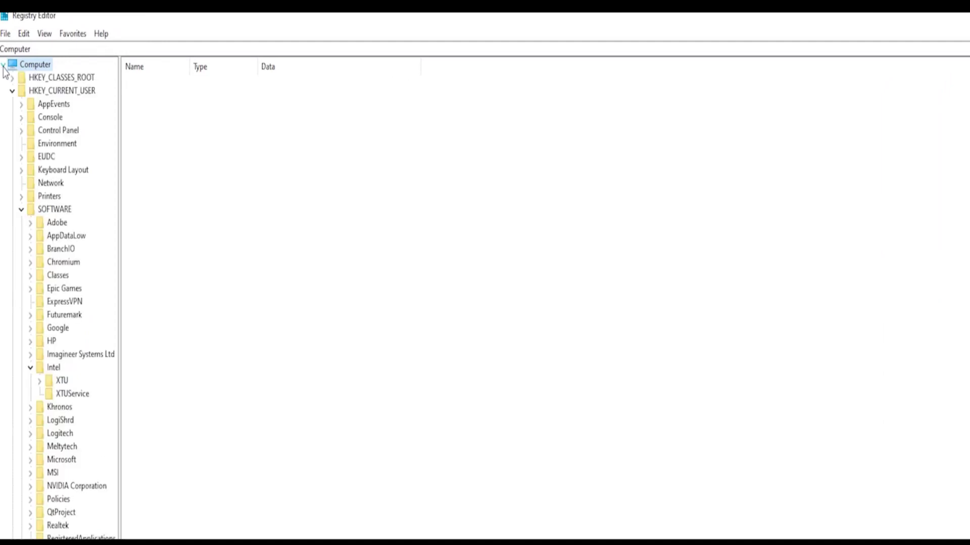
click(12, 91)
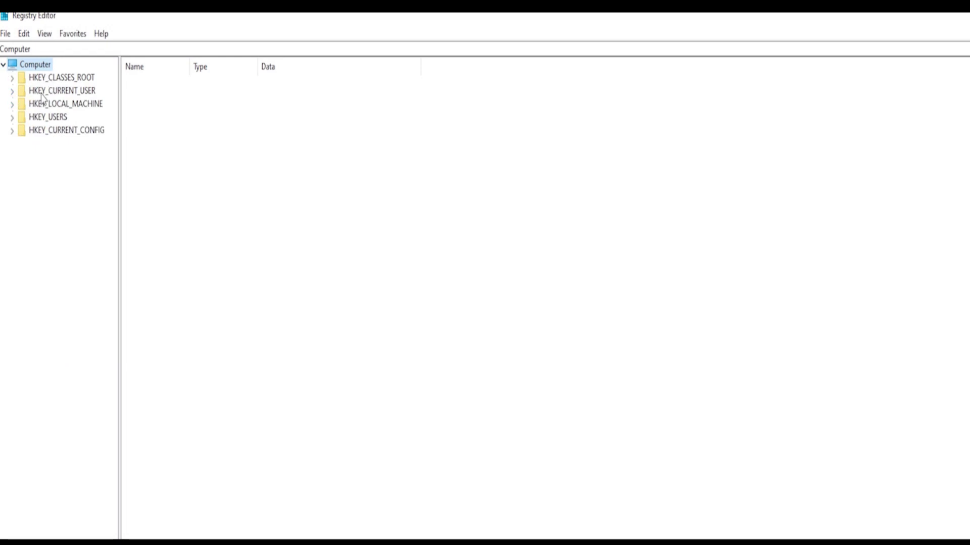
click(13, 91)
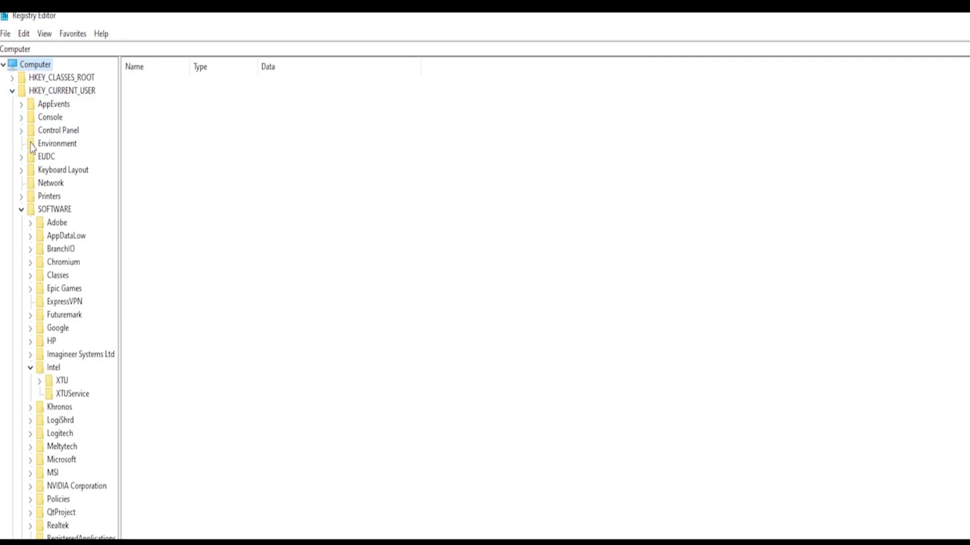
click(22, 210)
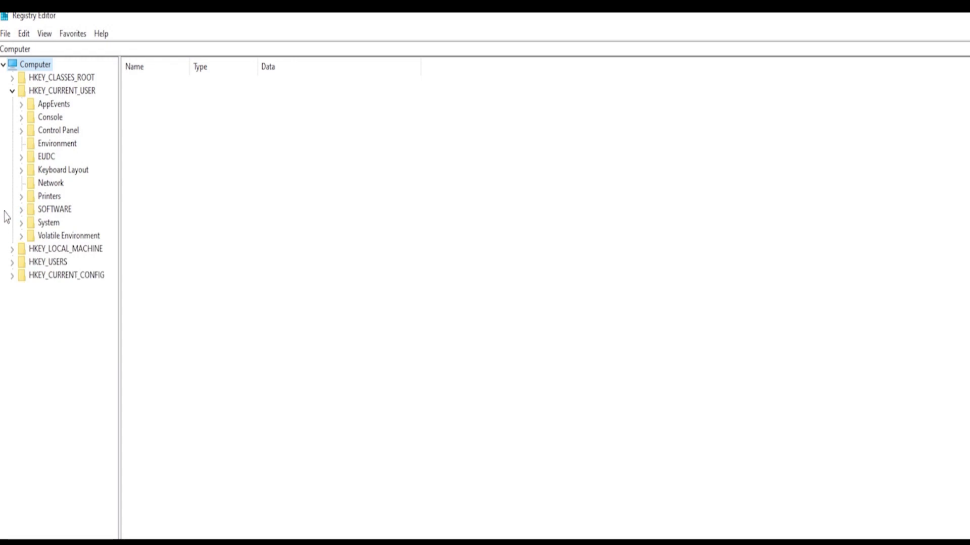
click(22, 211)
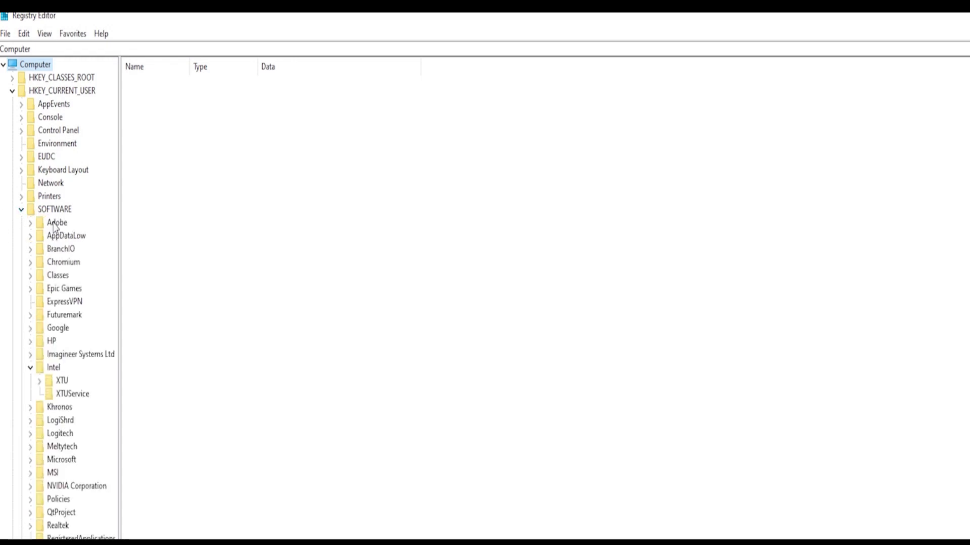
click(51, 370)
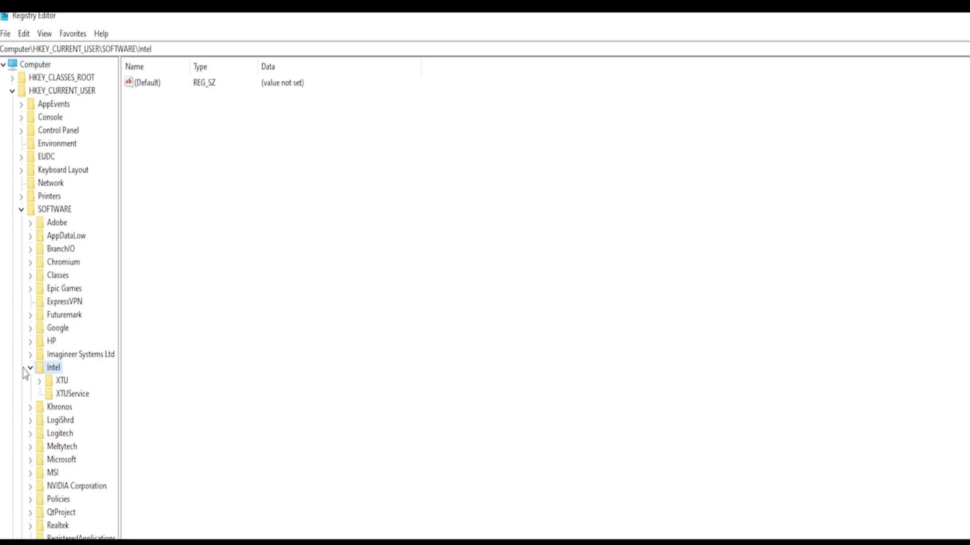
click(30, 368)
click(31, 367)
- Bring up the context menus for the XTU, XTUService and Intel registry keys
right_click(65, 382)
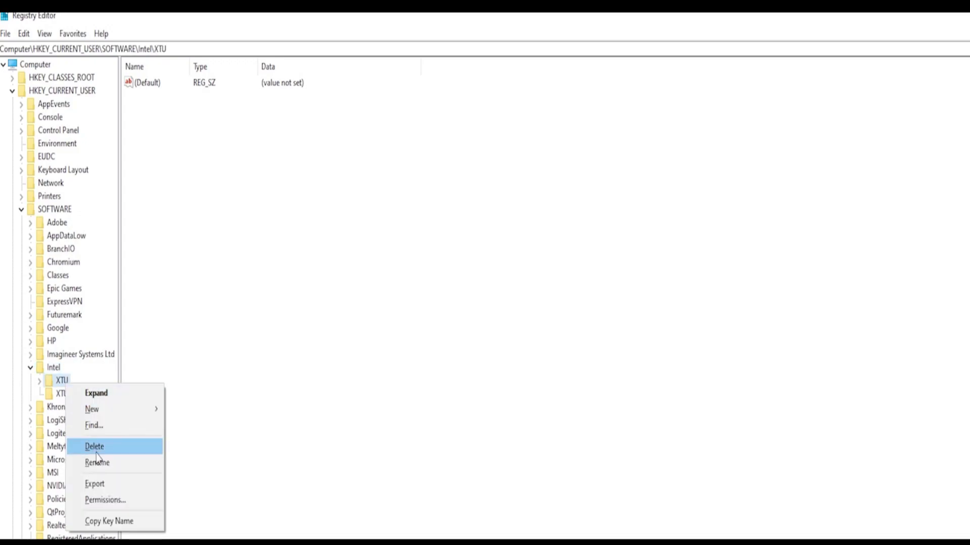
right_click(59, 396)
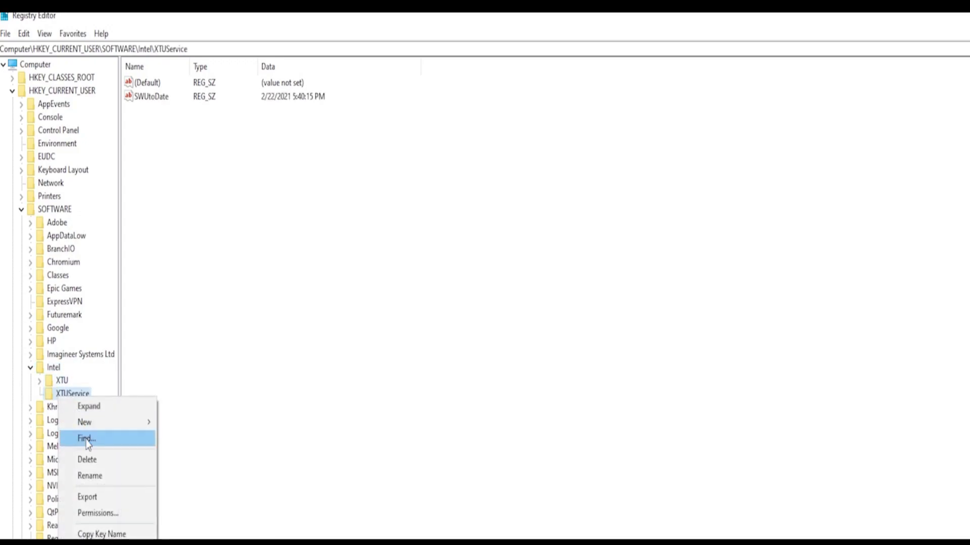
right_click(54, 370)
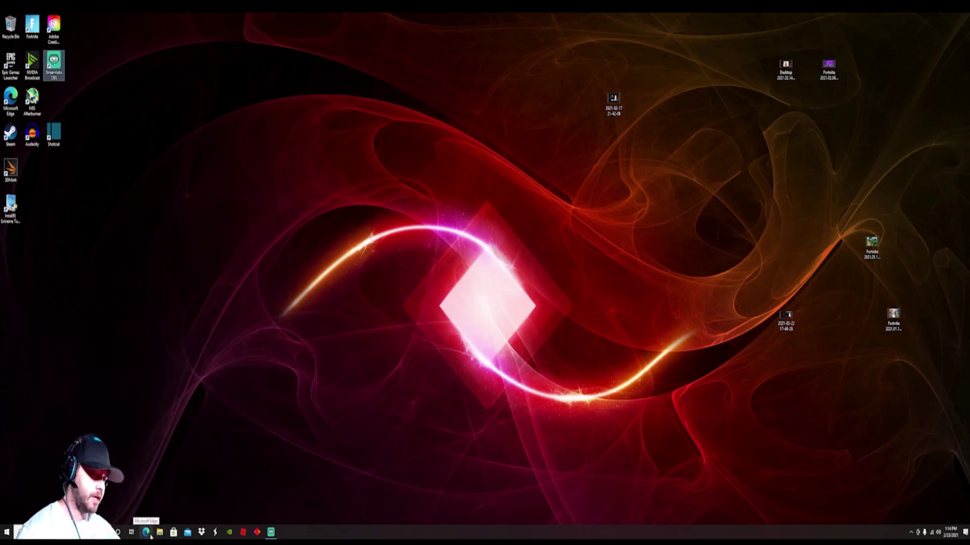
- Start an Edge web search for an older Intel XTU, typing 'older versio'
click(147, 533)
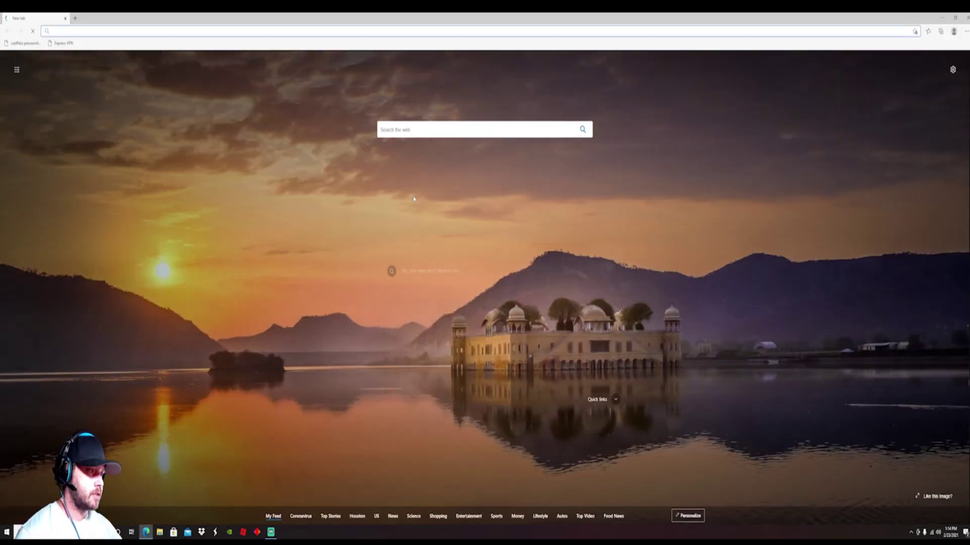
click(439, 129)
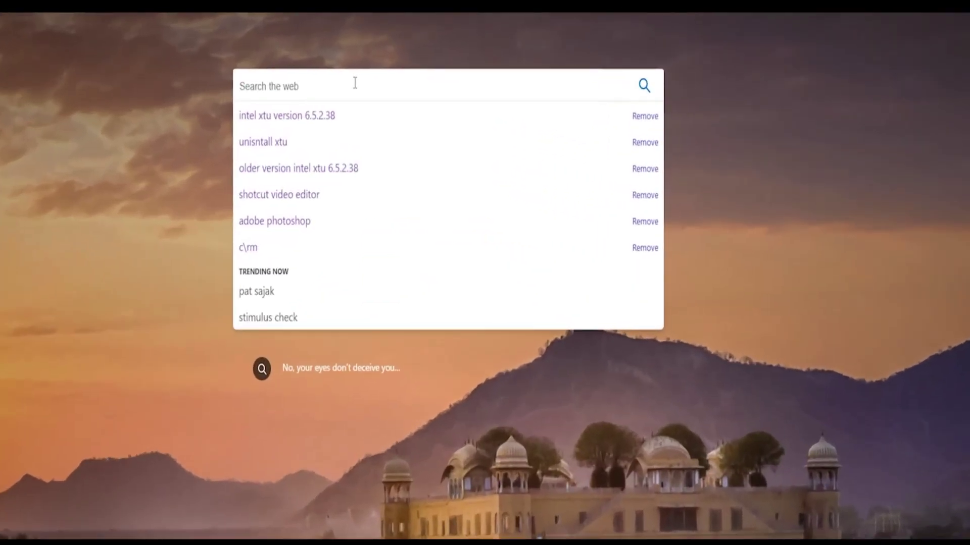
text(older ver)
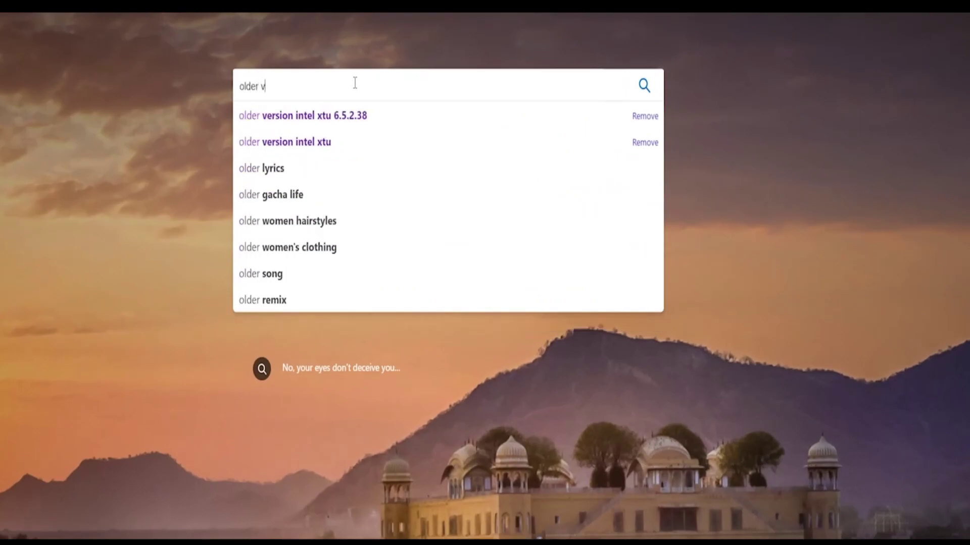
text(sion intel xtu)
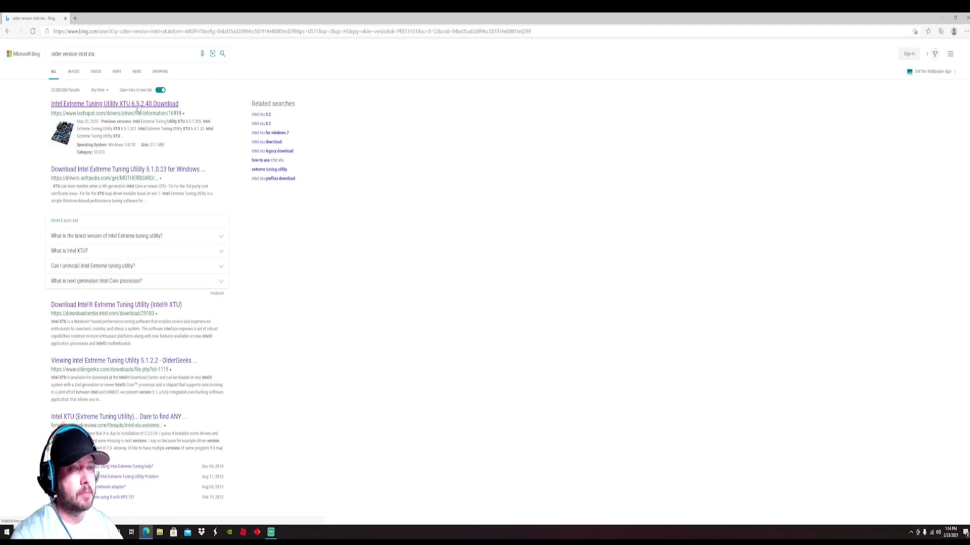
- Open the TechSpot 'Intel Extreme Tuning Utility XTU 6.5.2.40 Download' page, then close Edge
click(96, 104)
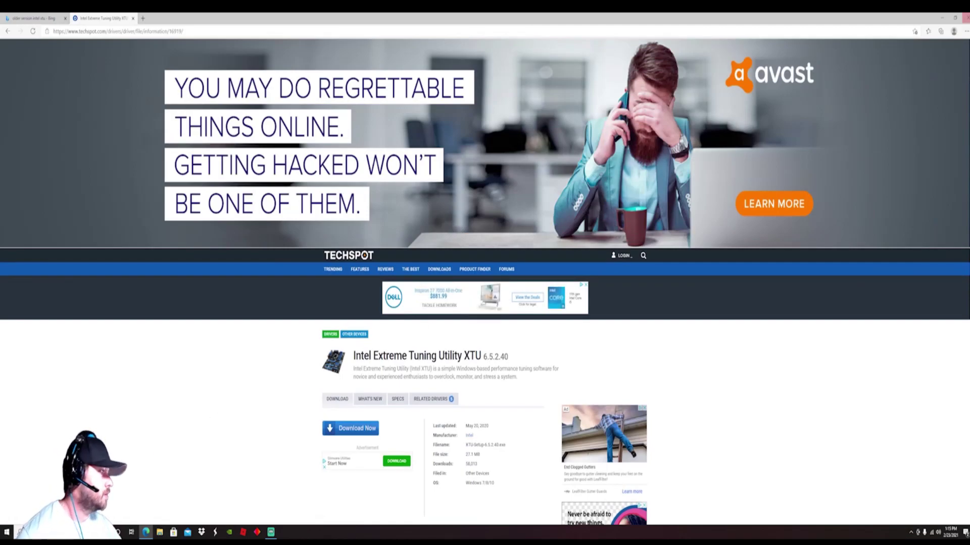
click(965, 18)
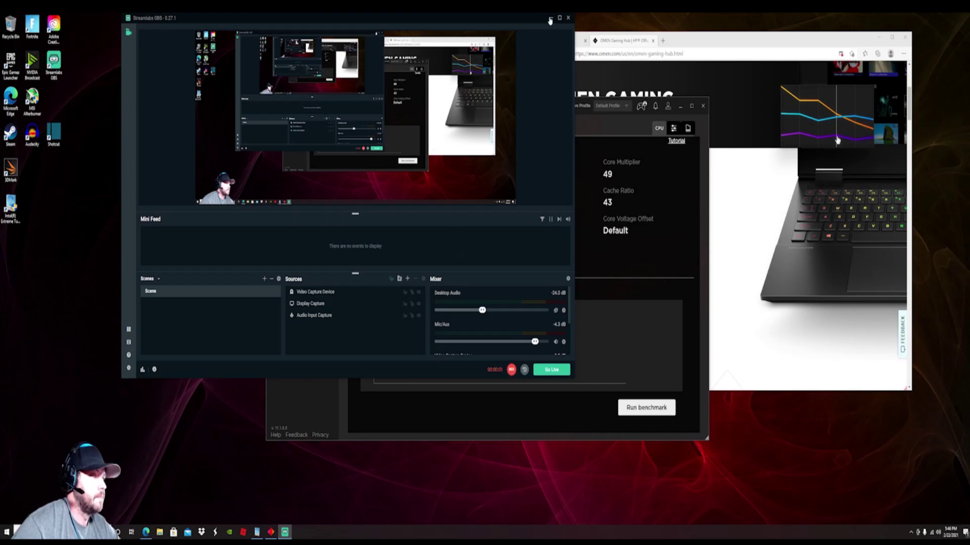
- Minimize Streamlabs OBS and switch OMEN Gaming Hub's Overclocking view to the RAM settings
click(550, 21)
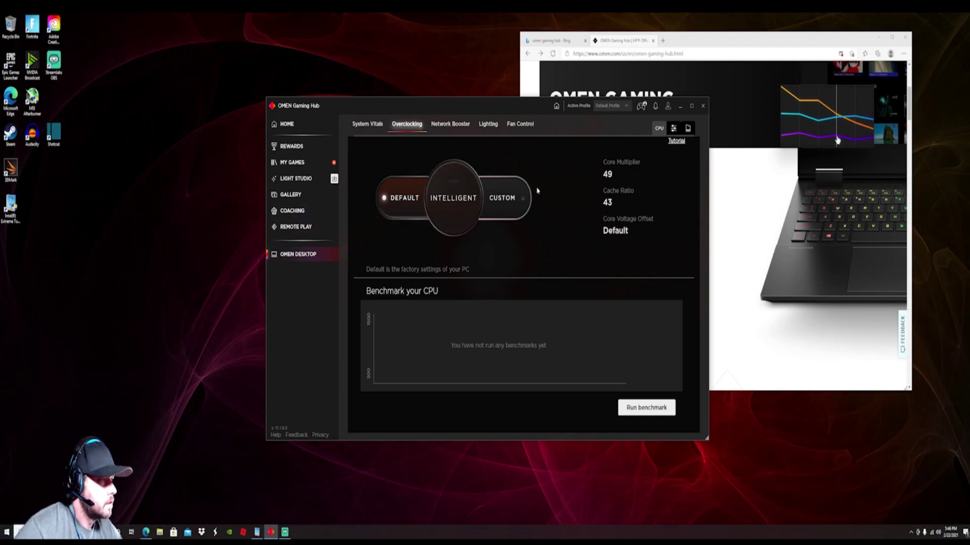
click(689, 130)
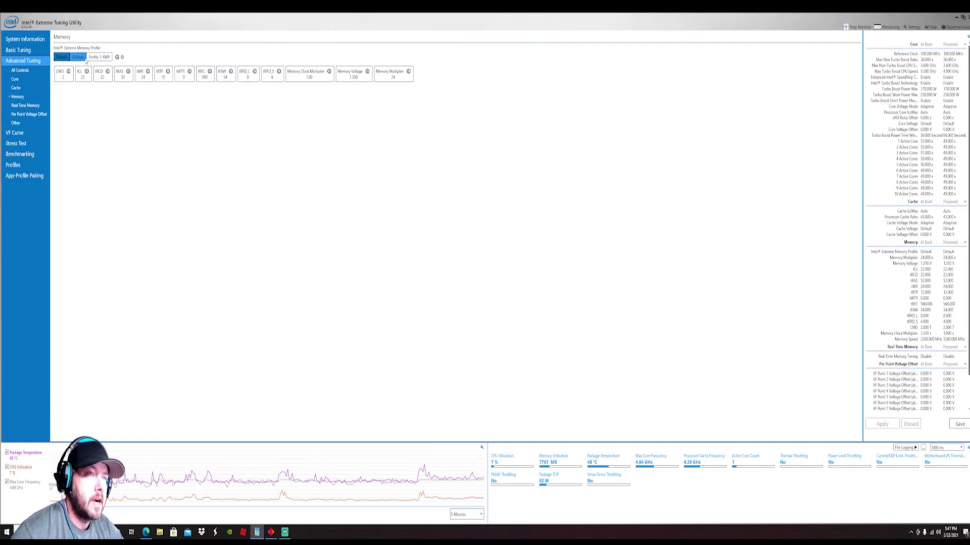
- Compare the Custom memory profile's timings with the active Default profile (1.250 V, multiplier 24)
mouse_move(82, 58)
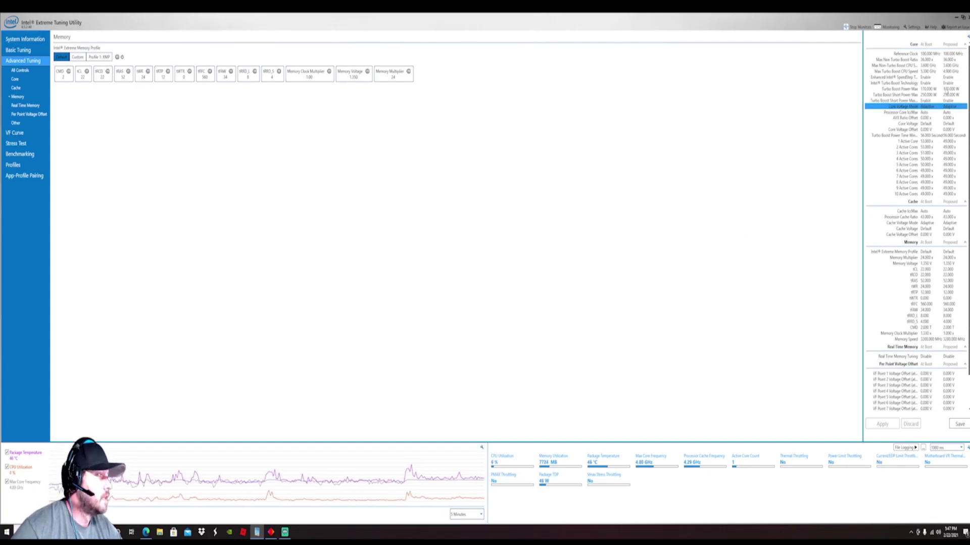
click(965, 17)
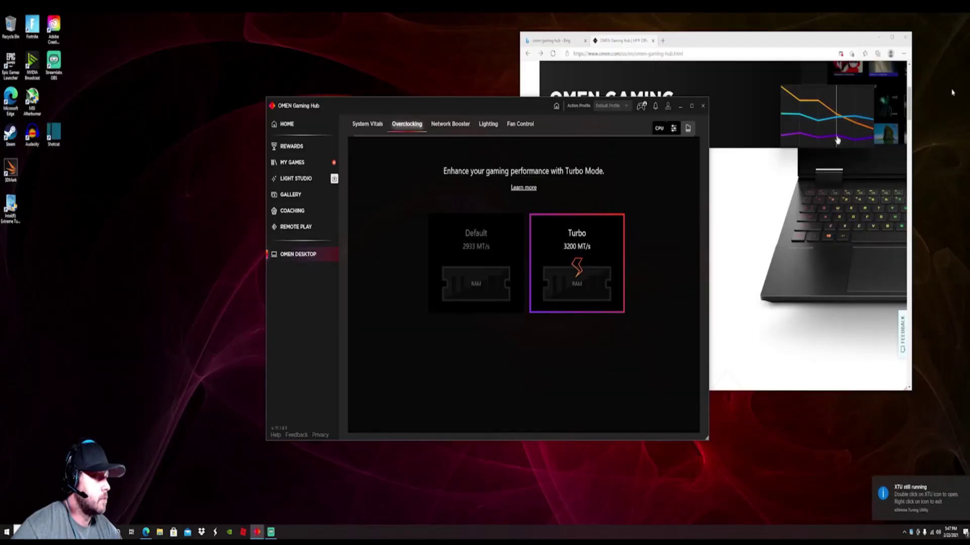